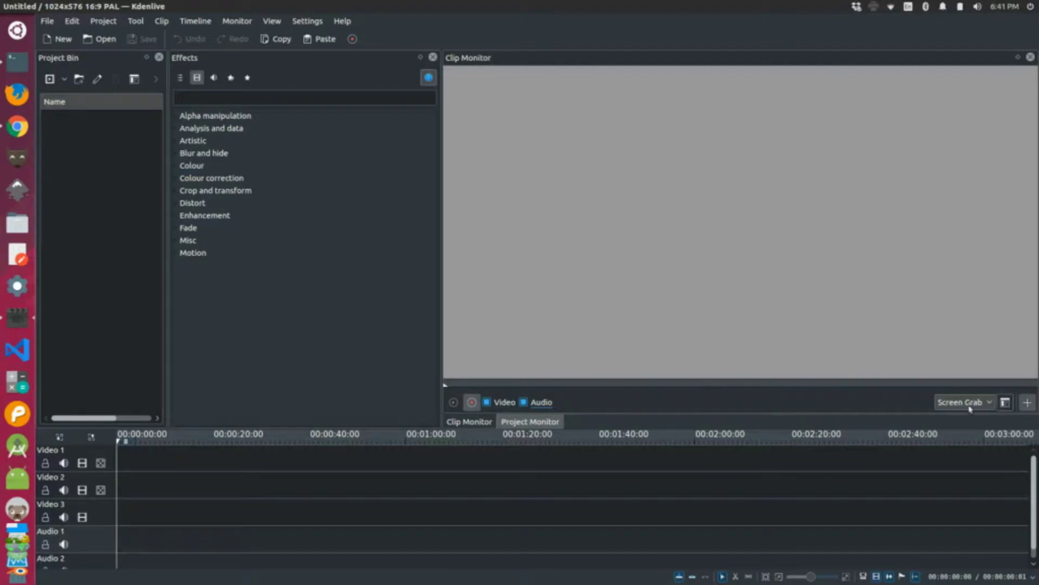
Step: Open Screen Grab's encoding profile editor and select the Custom profile's ffmpeg command line
click(1006, 403)
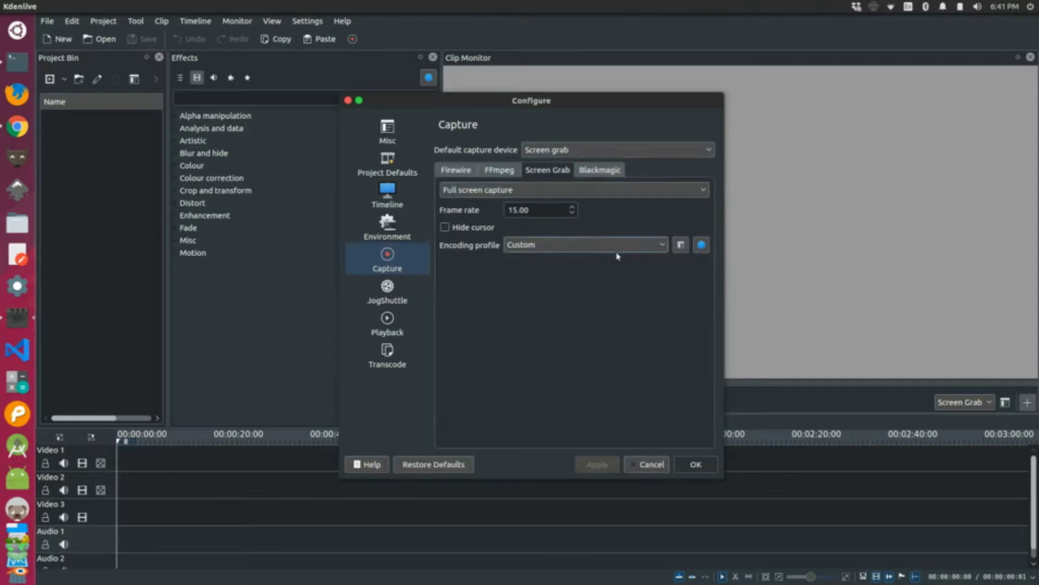
click(680, 245)
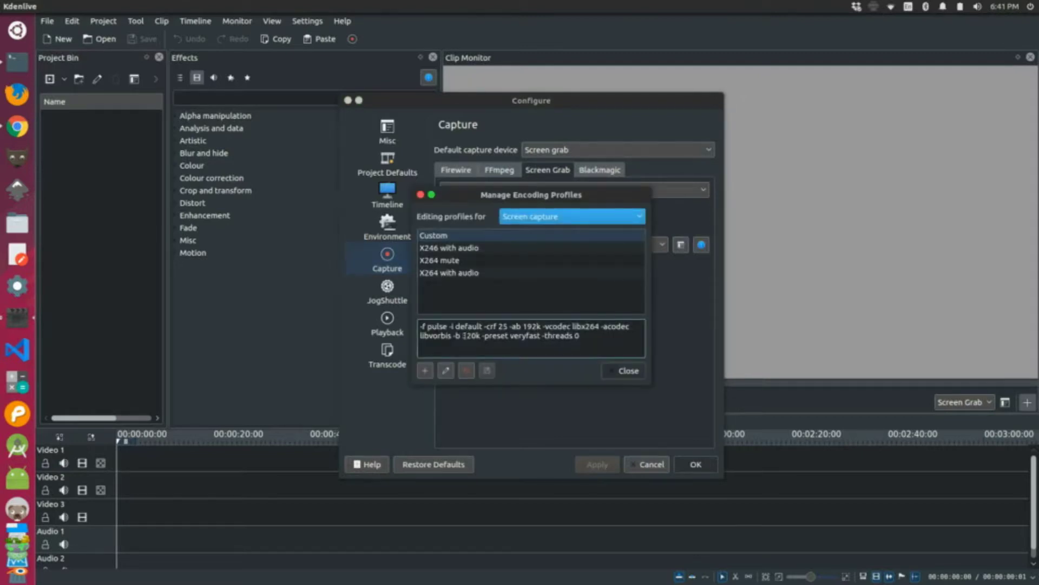
drag(585, 336, 419, 327)
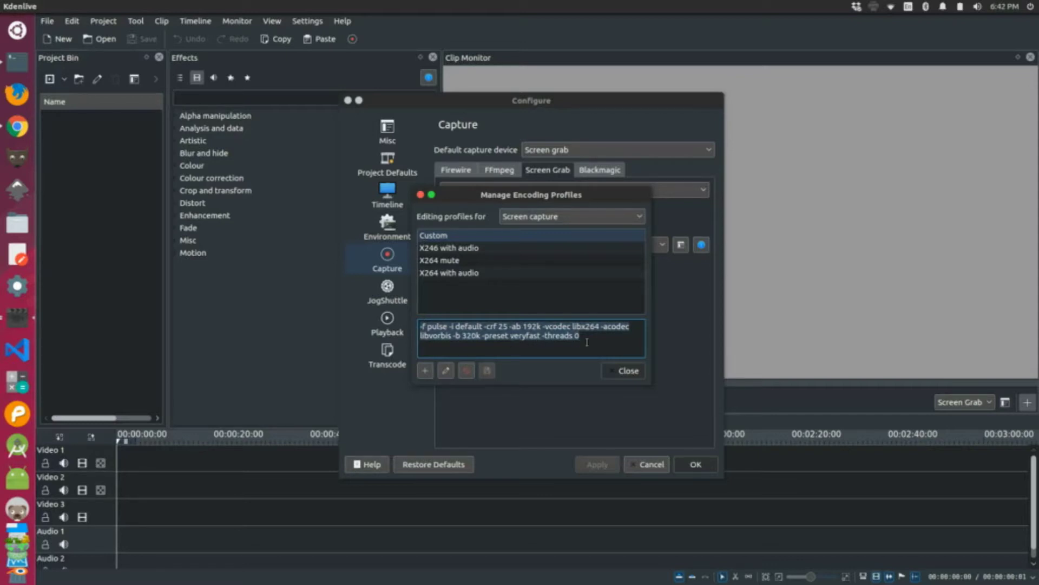
click(494, 280)
Step: Close Manage Encoding Profiles and Configure, then set the timeline near 1:17
click(419, 195)
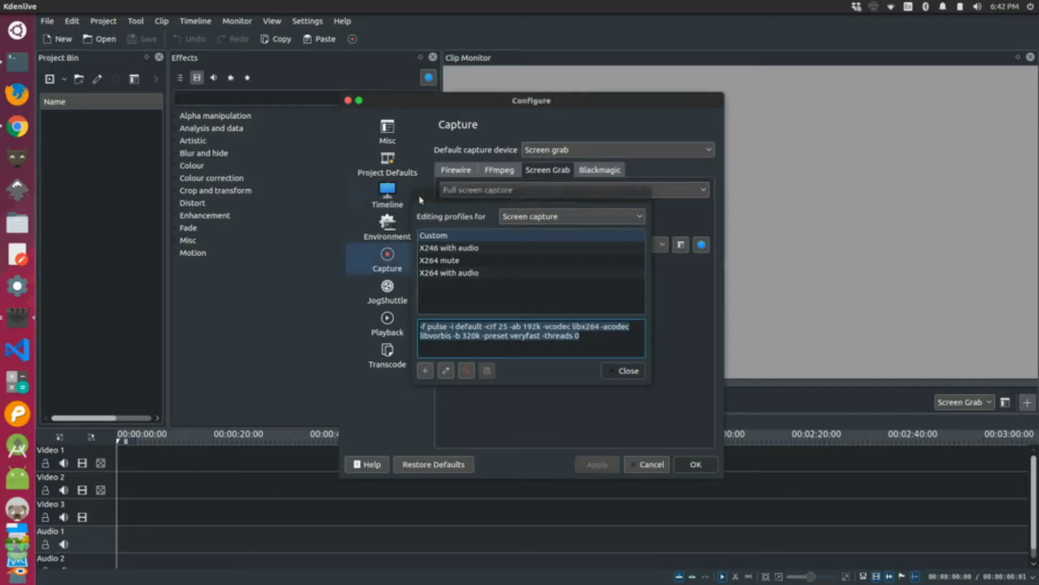
click(348, 101)
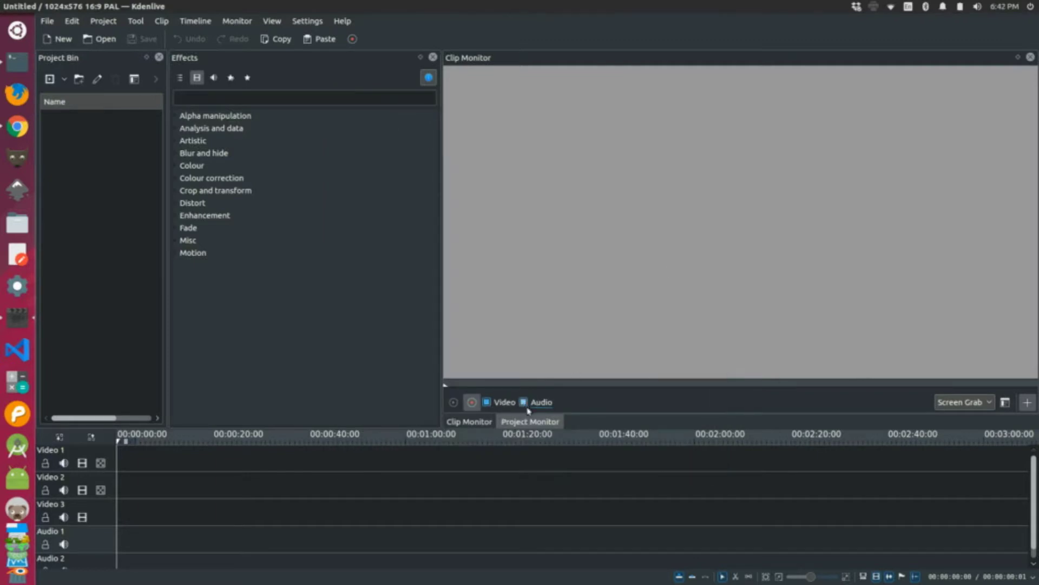
click(491, 435)
Step: Search the Dash for "mic" and launch the Sound settings
click(17, 30)
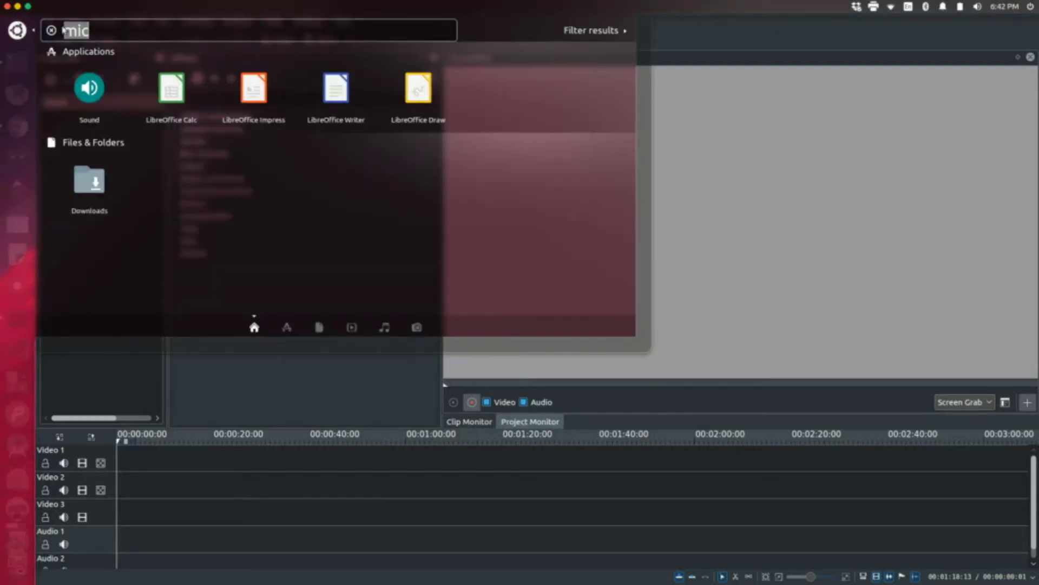
click(97, 96)
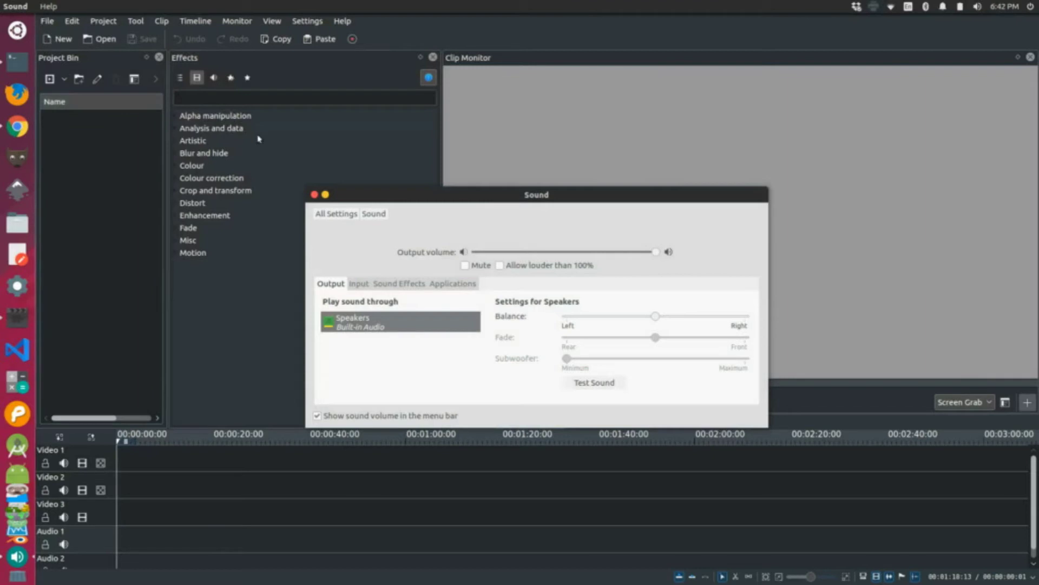
Step: Select Microphone (Yeti Stereo Microphone) as the recording device on the Input tab
click(358, 287)
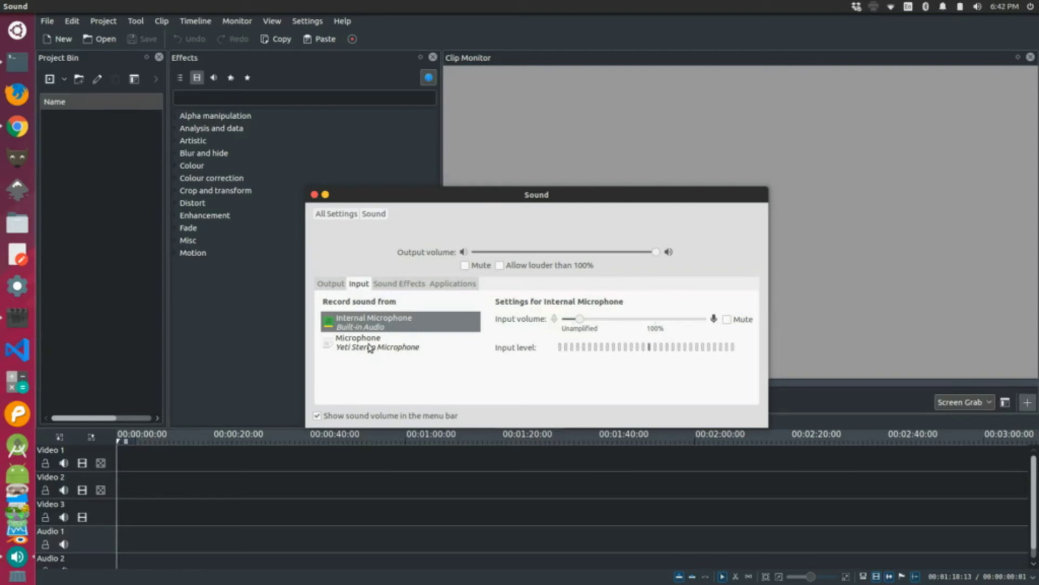
click(369, 347)
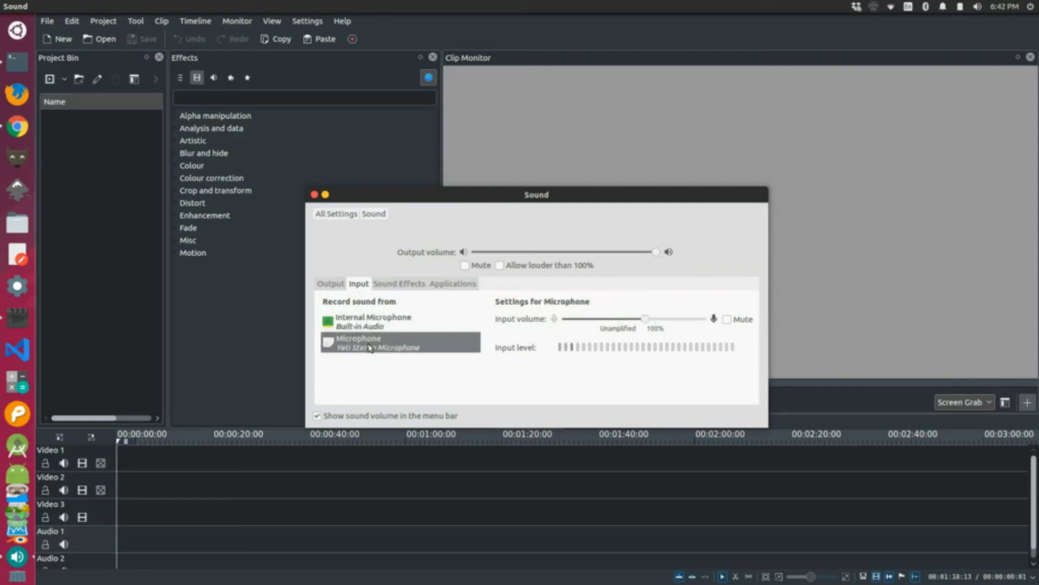